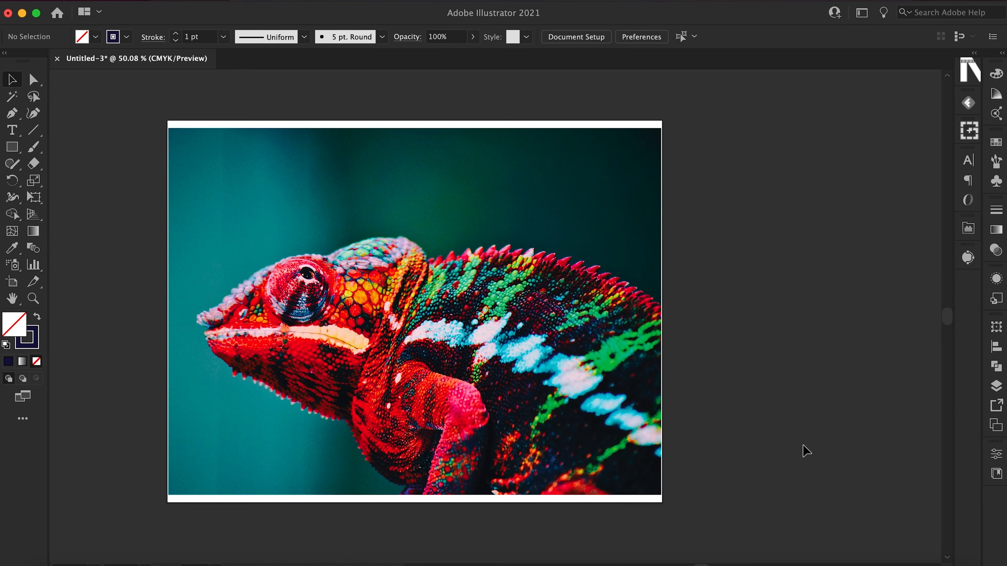
scroll(802, 442, left, 5)
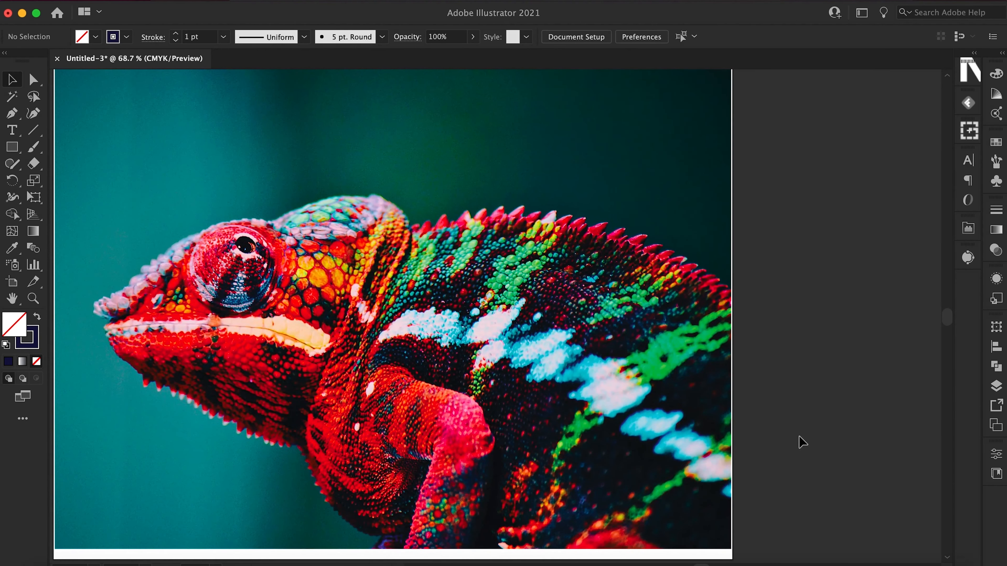
scroll(801, 441, left, 3)
scroll(802, 441, up, 1)
scroll(802, 442, left, 5)
scroll(801, 442, up, 1)
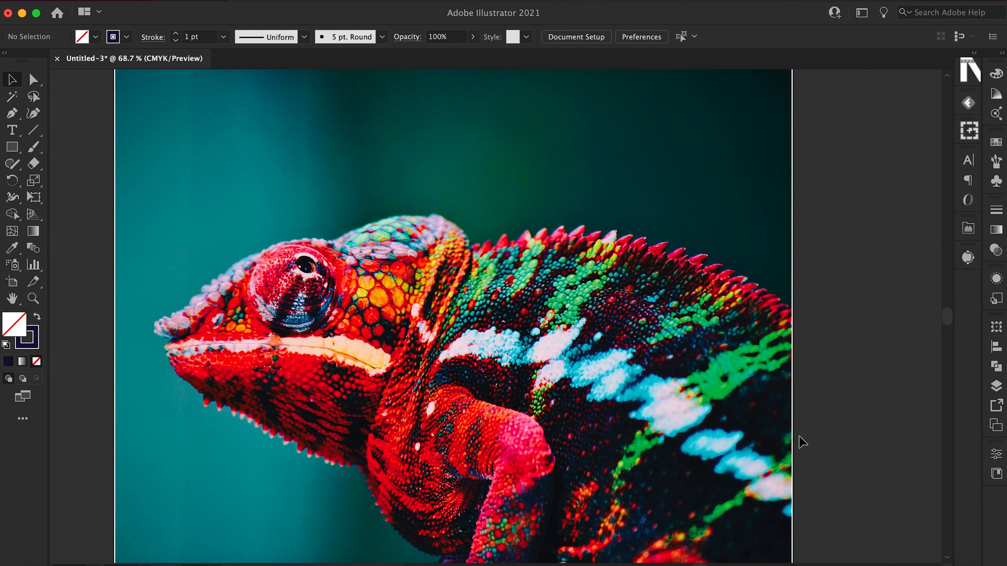
scroll(801, 442, down, 2)
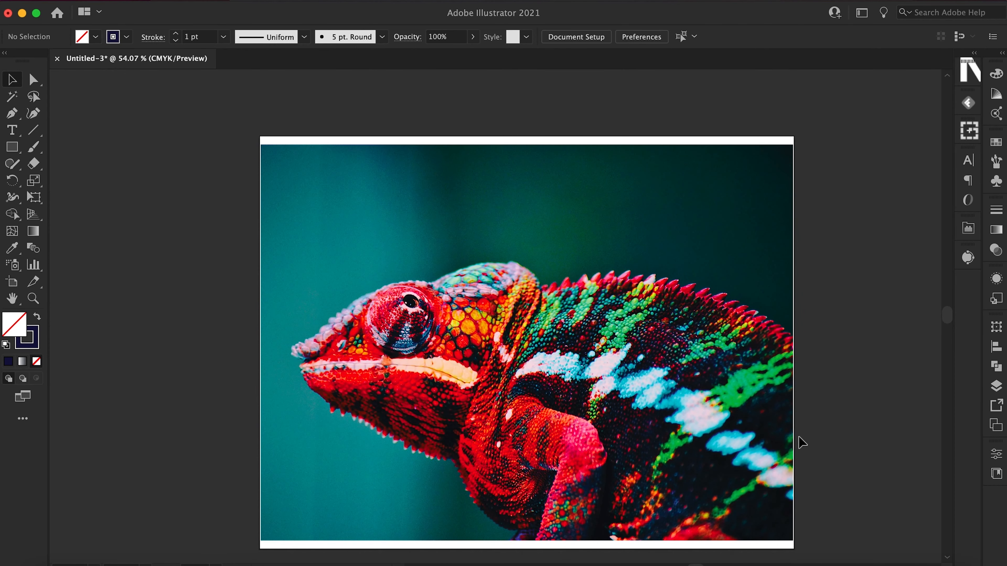
scroll(802, 442, right, 4)
scroll(801, 441, down, 1)
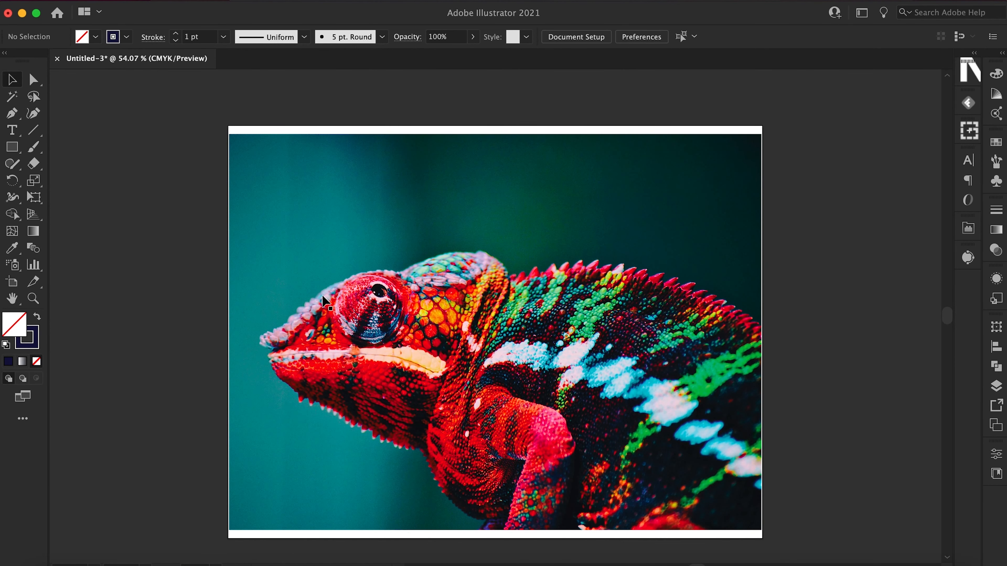
Add the point text "LIZARD POWER" in the empty area beside the artboard.
click(12, 130)
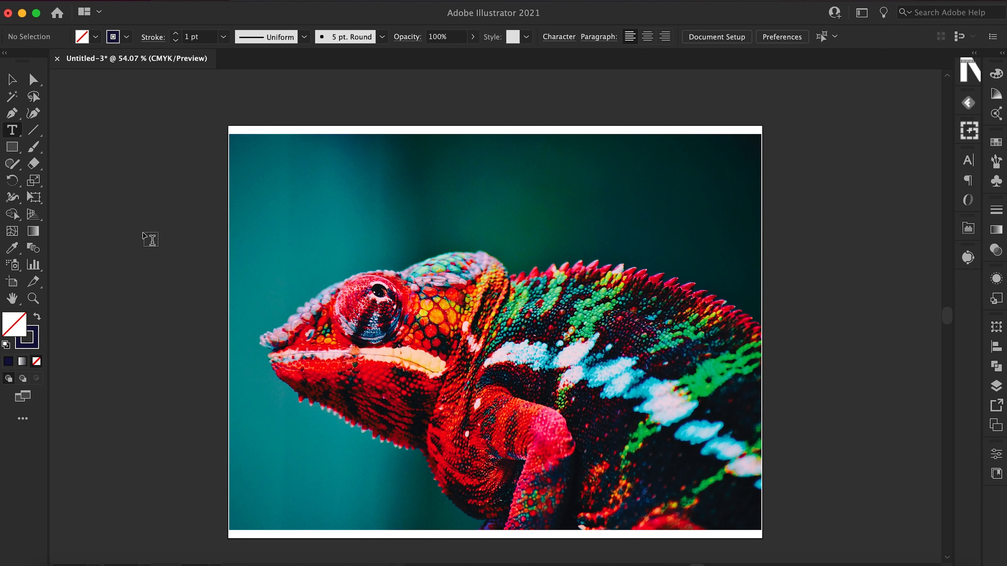
scroll(130, 234, left, 6)
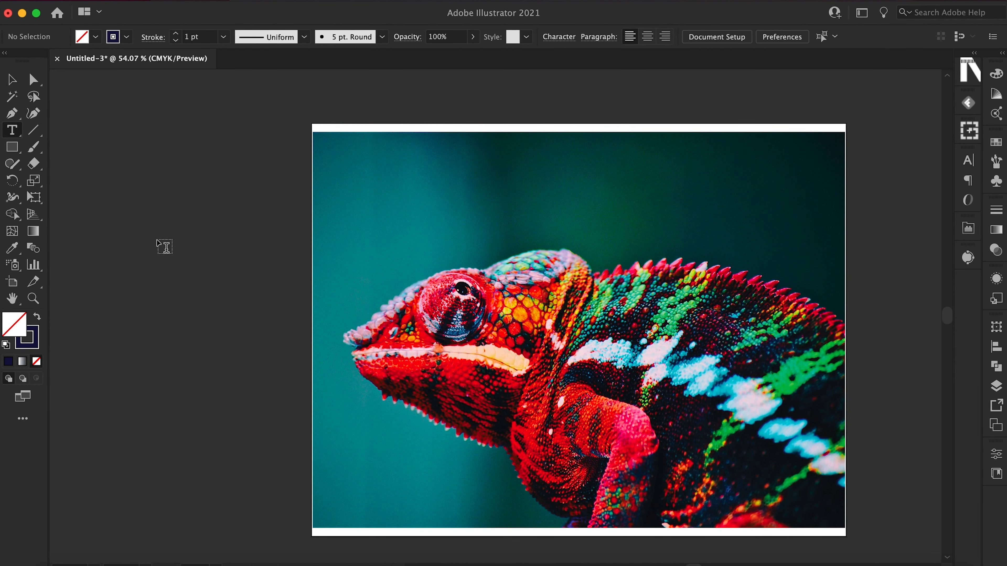
click(157, 238)
text(LIZARD POWER)
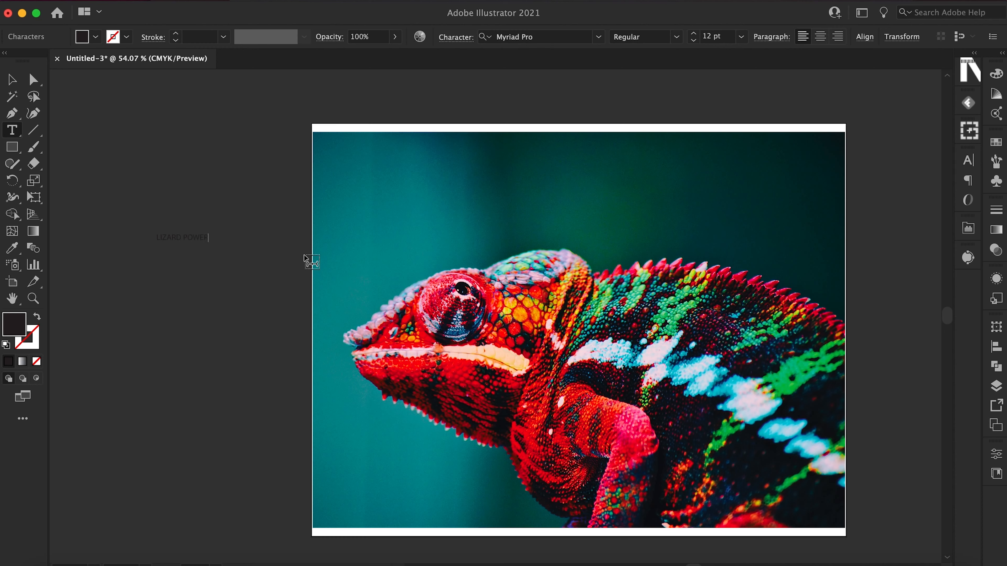
Enlarge the LIZARD POWER text to about 84 pt and place it across the upper part of the chameleon photo.
click(15, 80)
drag(208, 244, 519, 511)
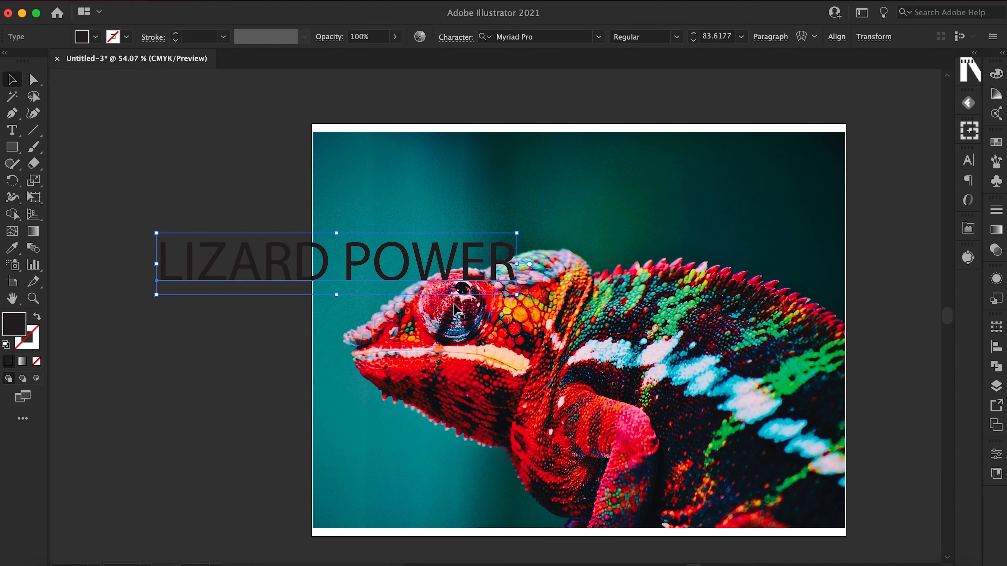
drag(446, 283, 602, 191)
scroll(602, 194, right, 5)
scroll(602, 194, up, 2)
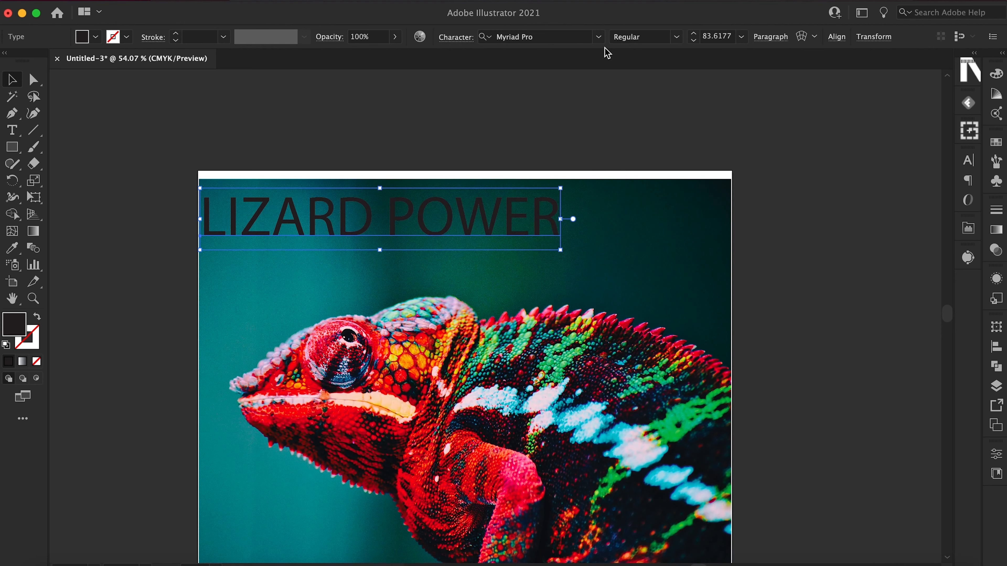
Set the title's font to Astounder Squared LC BB Italic and enlarge it to about 149 pt.
click(600, 37)
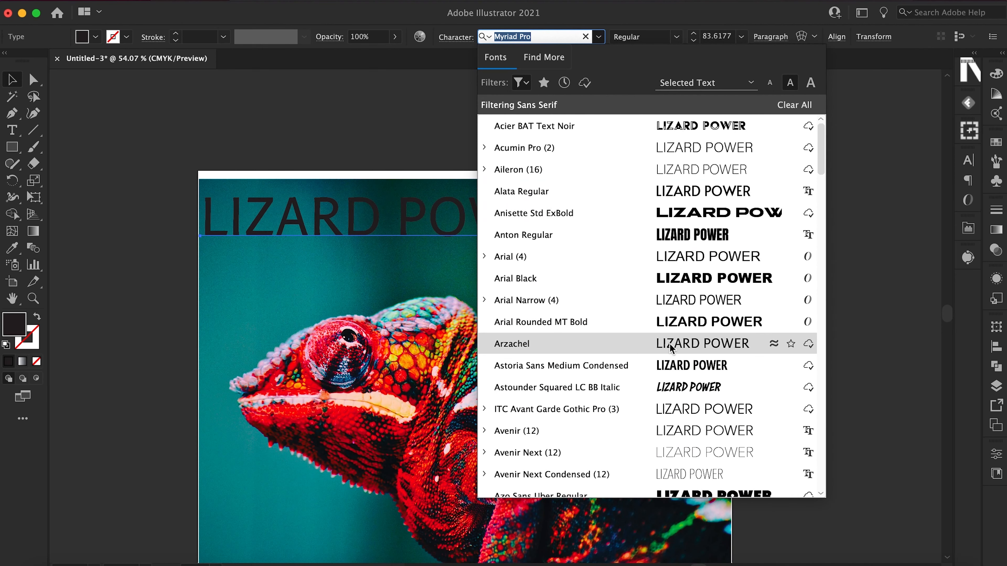
click(673, 391)
drag(461, 250, 670, 383)
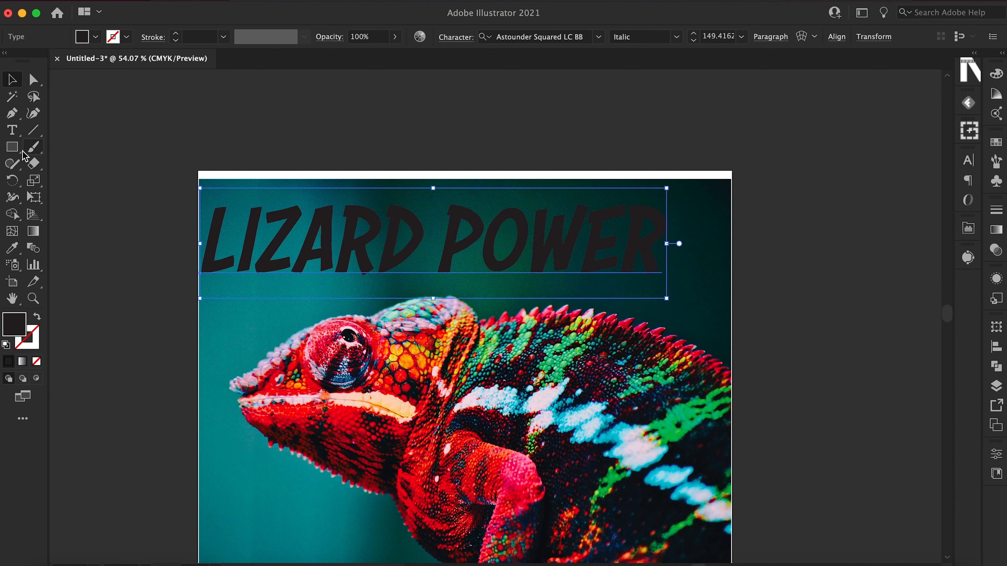
Fill the title with a bright green sampled from the chameleon's back using the Eyedropper, and deselect it.
click(20, 250)
scroll(538, 369, down, 5)
scroll(538, 369, right, 2)
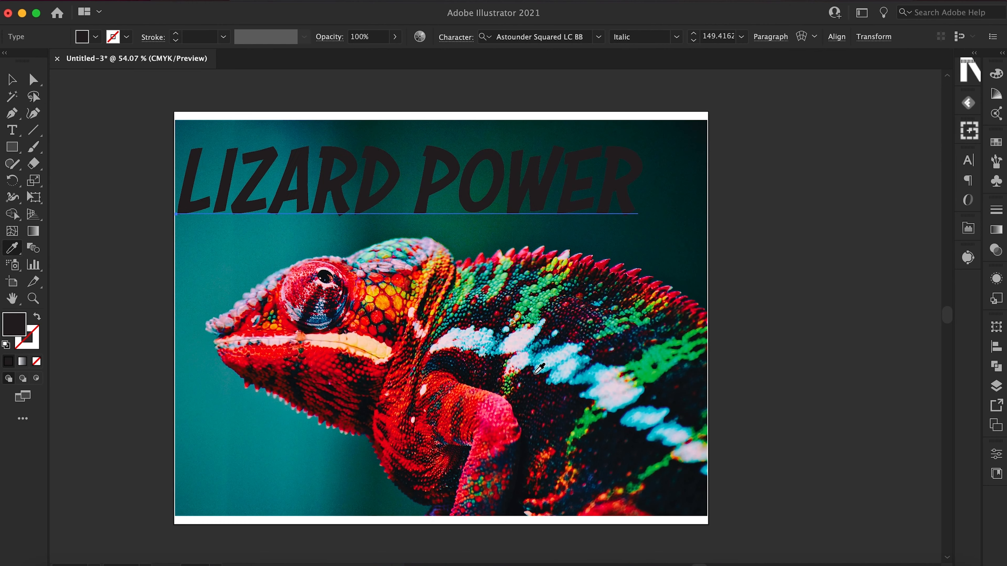
click(536, 294)
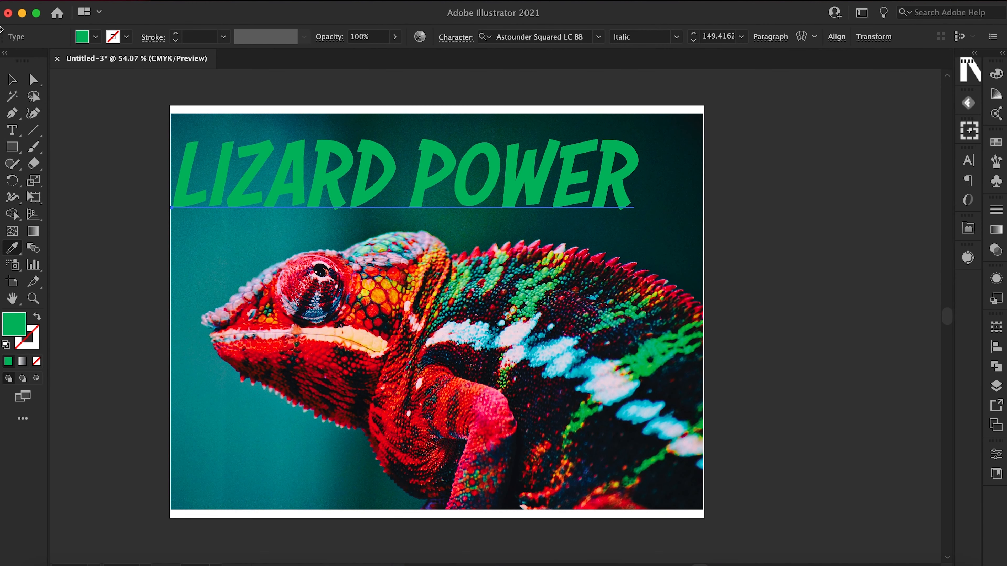
click(12, 81)
click(90, 274)
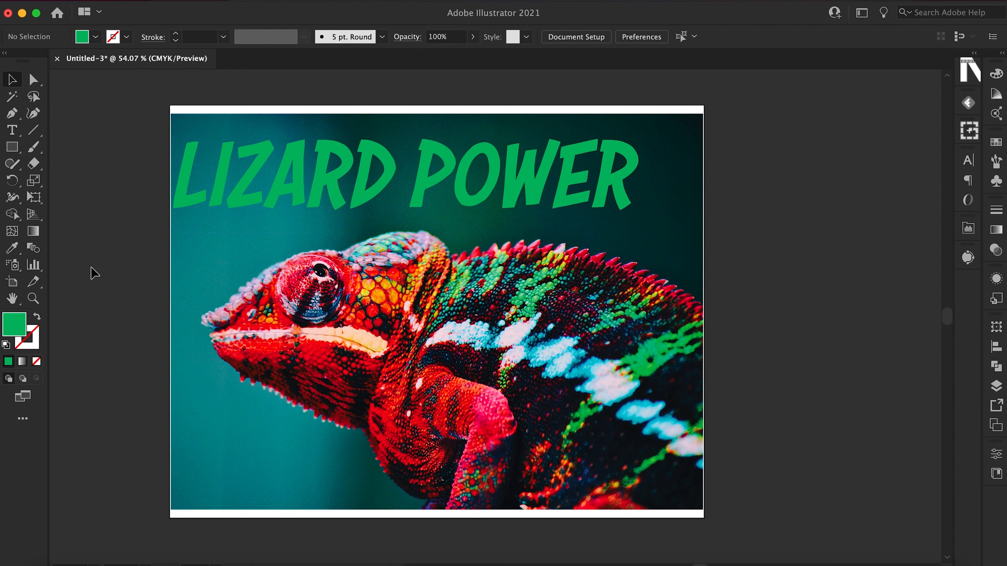
Shift the title slightly away from the photo's left edge and deselect it.
scroll(90, 274, left, 3)
scroll(89, 274, down, 1)
drag(308, 151, 320, 146)
click(180, 307)
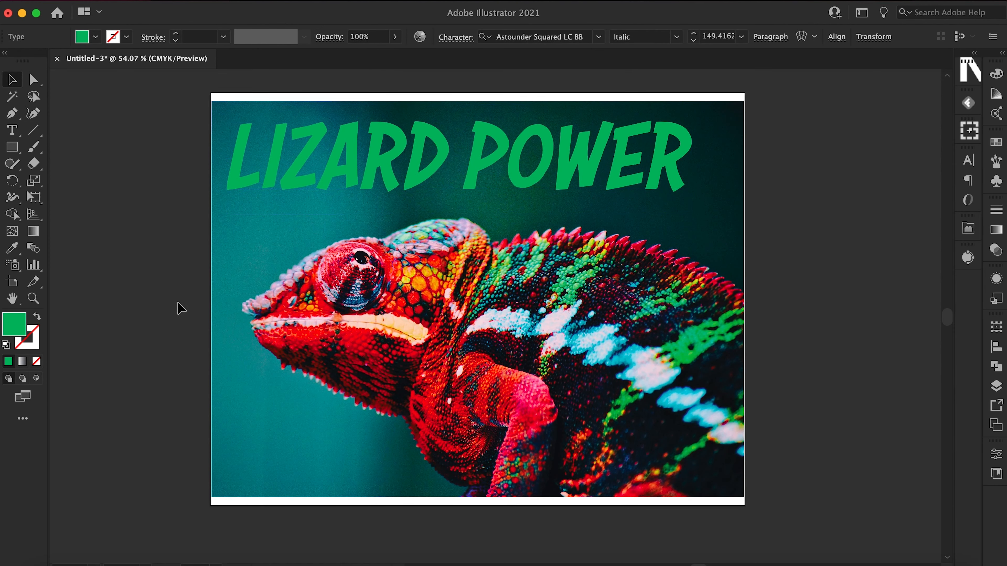
Draw a large upright five-pointed star in the empty area beside the artboard with the Star Tool.
click(15, 149)
click(15, 150)
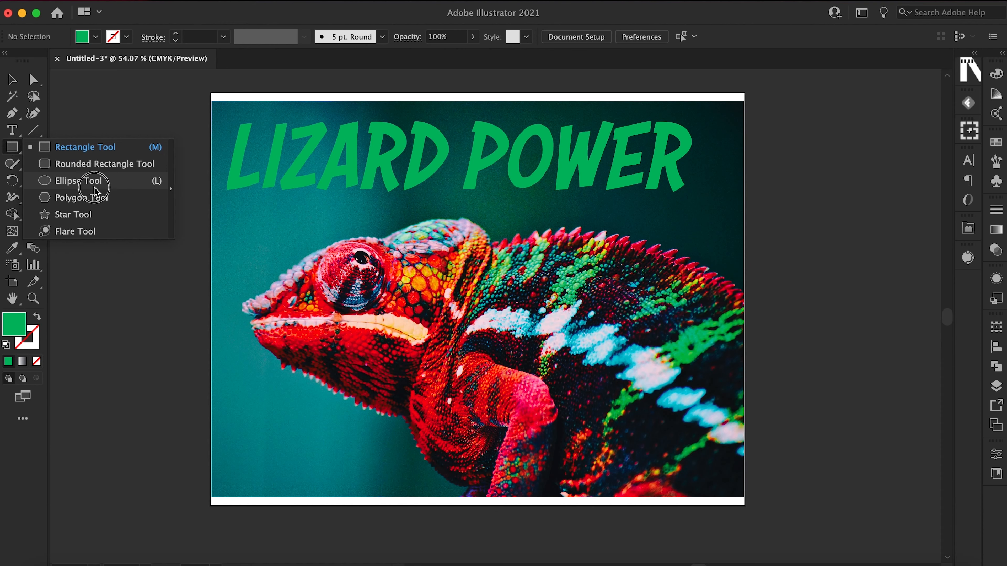
click(111, 216)
scroll(105, 293, left, 4)
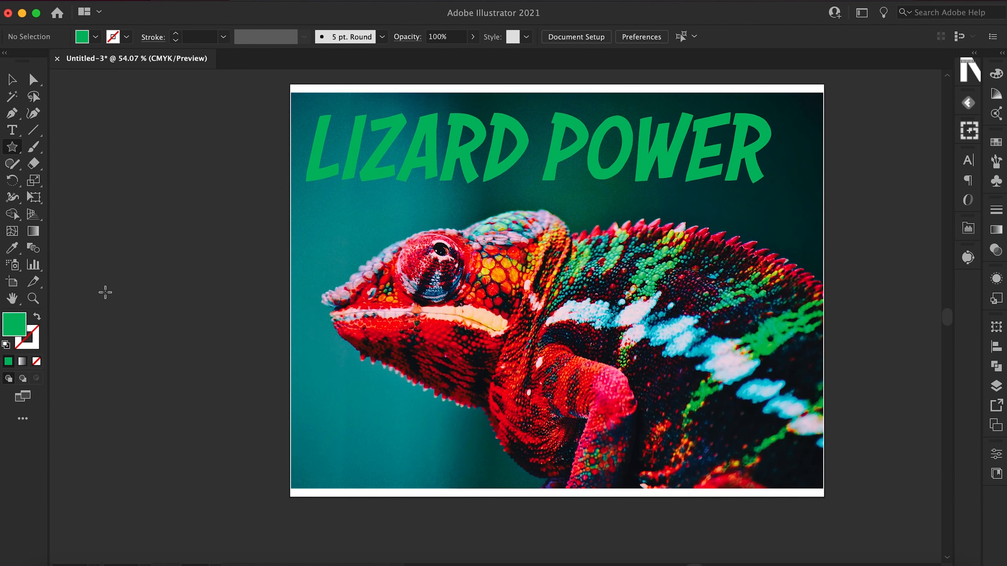
click(105, 292)
drag(105, 293, 225, 355)
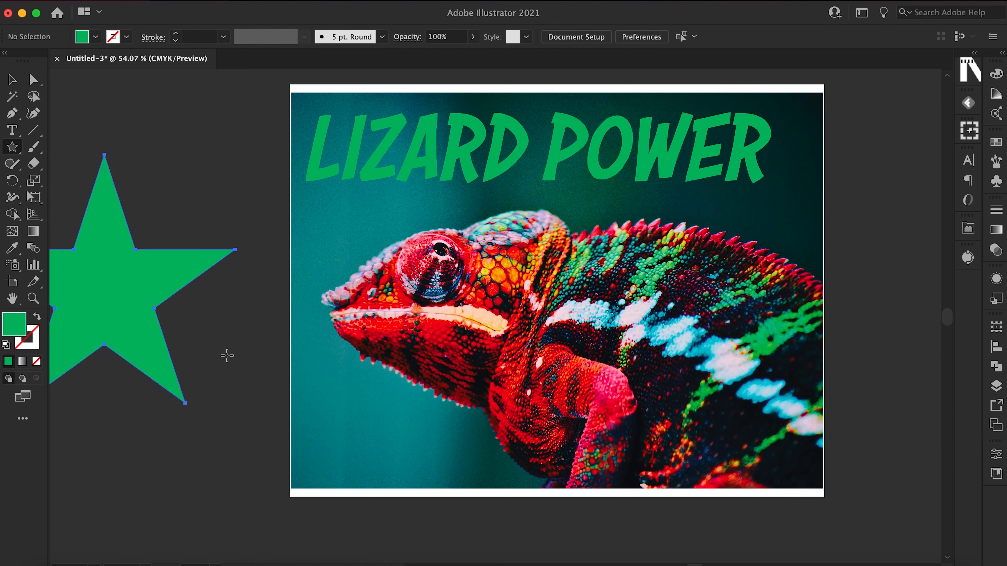
Swap the star's fill and stroke to give it a green 1 pt outline with no fill.
click(37, 317)
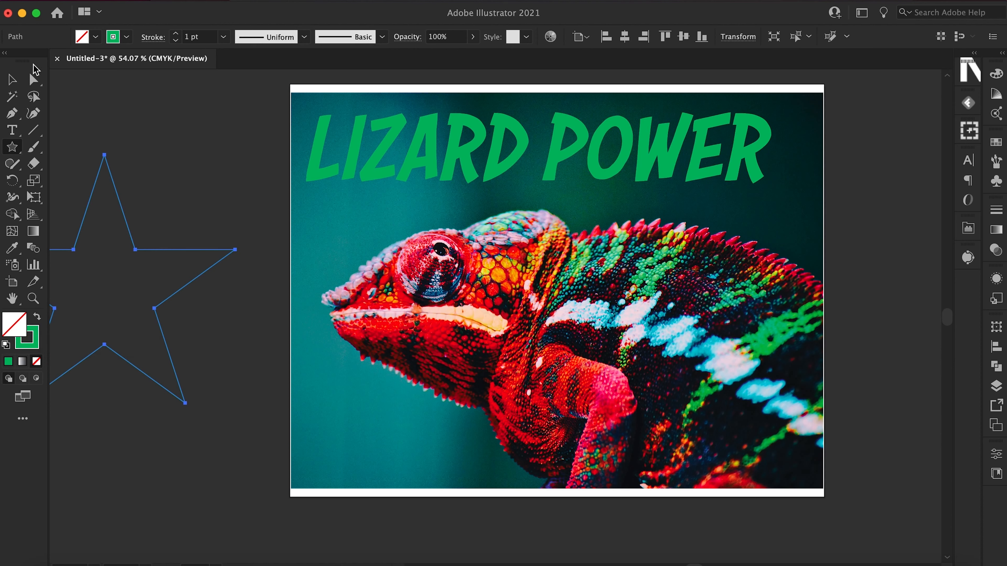
click(11, 80)
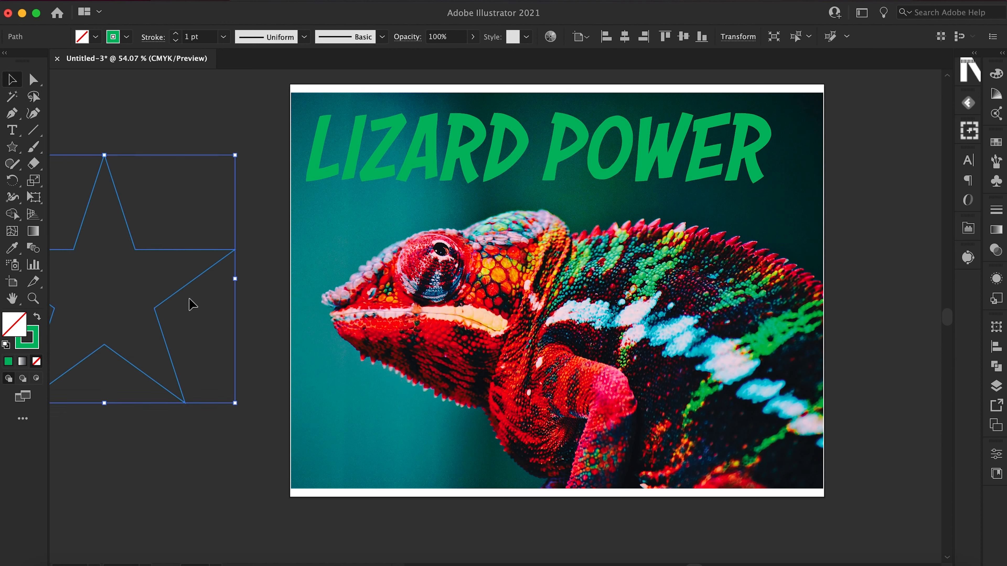
click(248, 338)
Move the star outline onto the photo so it frames the chameleon's head.
scroll(248, 338, left, 5)
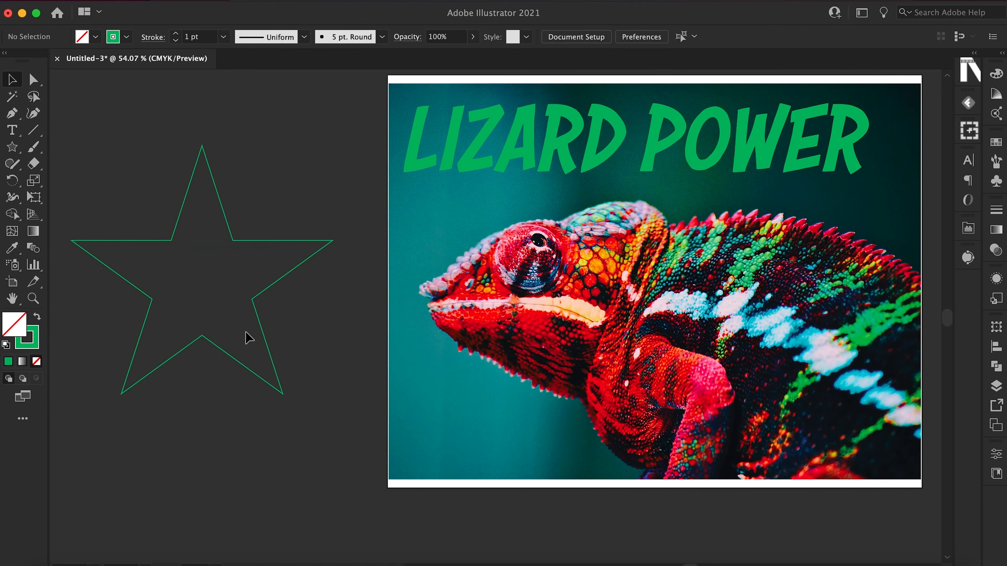
click(259, 312)
drag(258, 312, 277, 330)
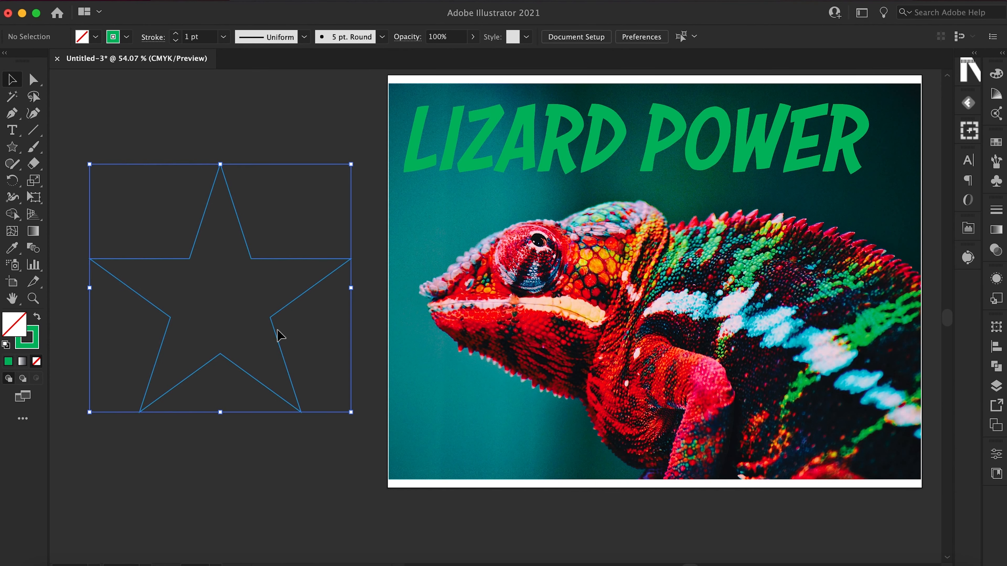
drag(224, 365, 535, 344)
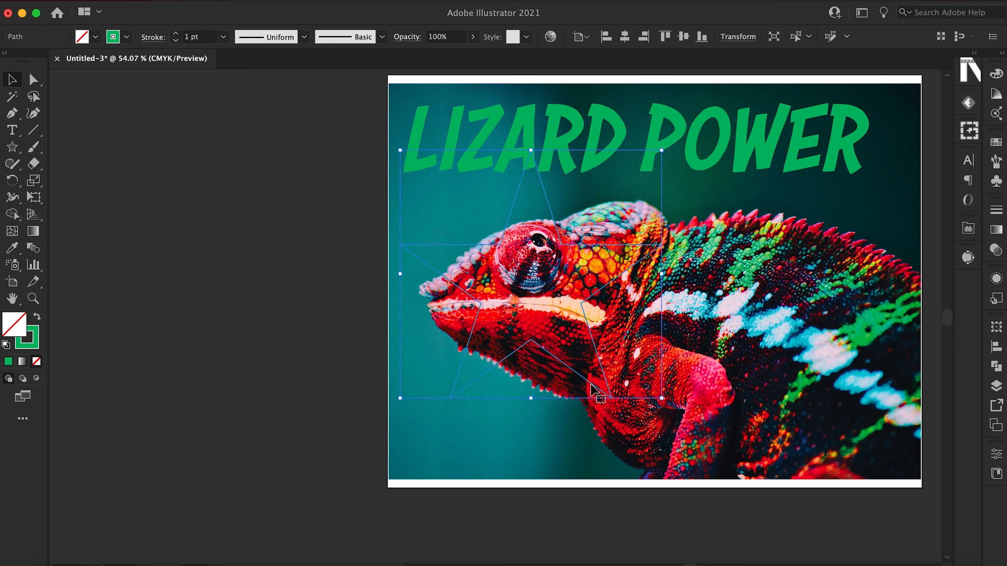
Scale down the chameleon photo and reposition it behind the star outline, within the artboard.
click(678, 436)
drag(919, 480, 850, 436)
drag(788, 359, 739, 373)
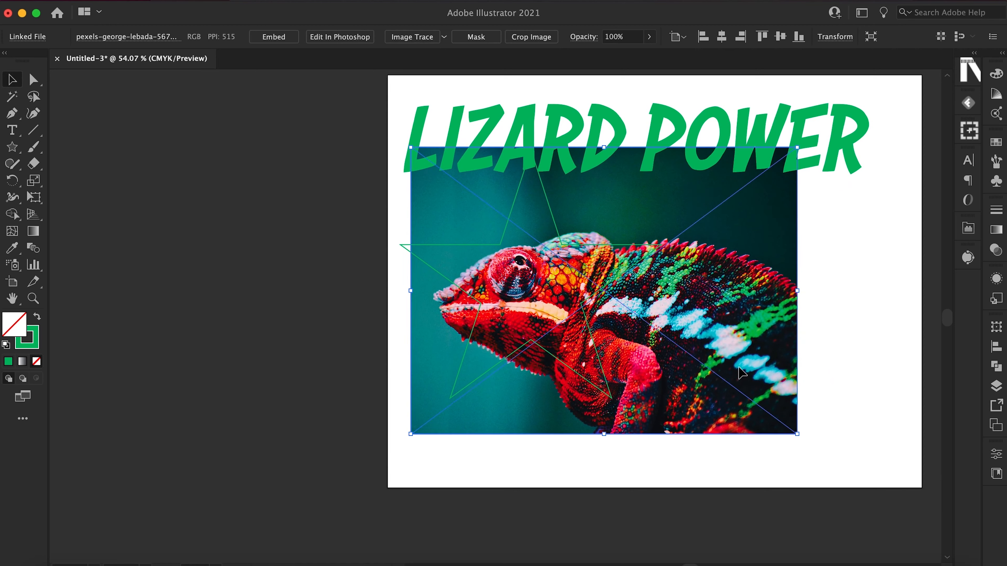
click(815, 352)
Select the star and the chameleon photo together and make a clipping mask from them.
drag(311, 304, 582, 400)
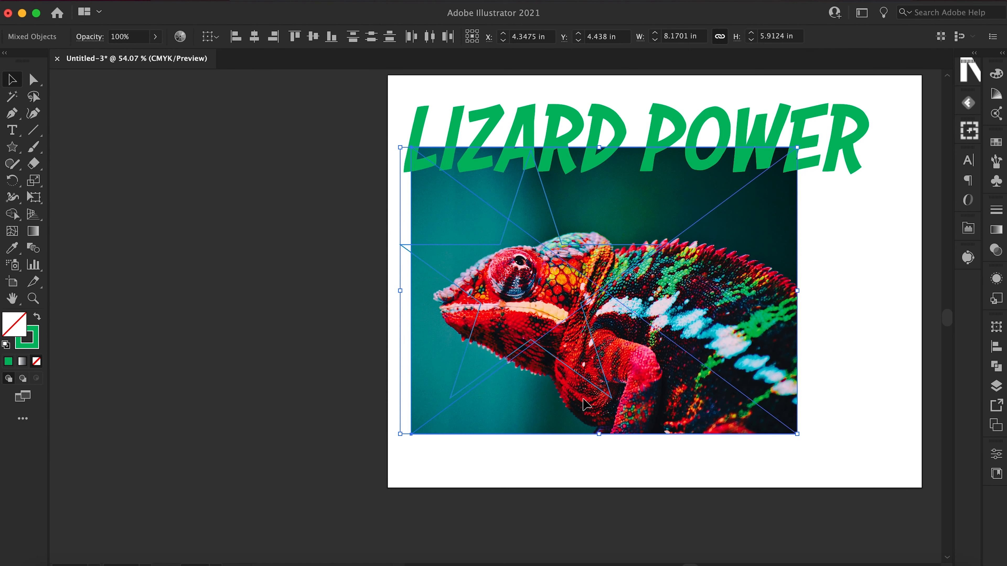
right_click(515, 347)
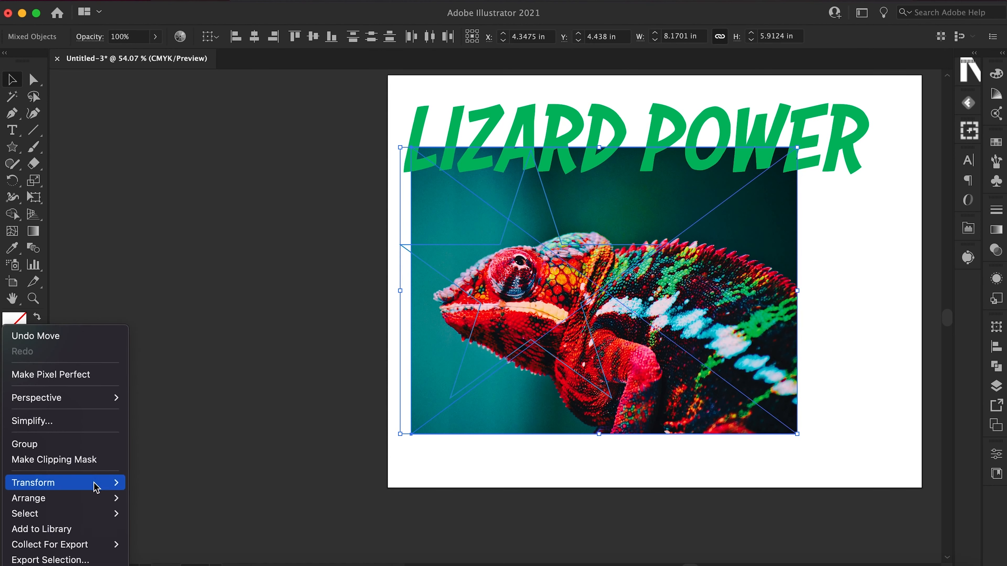
mouse_move(96, 487)
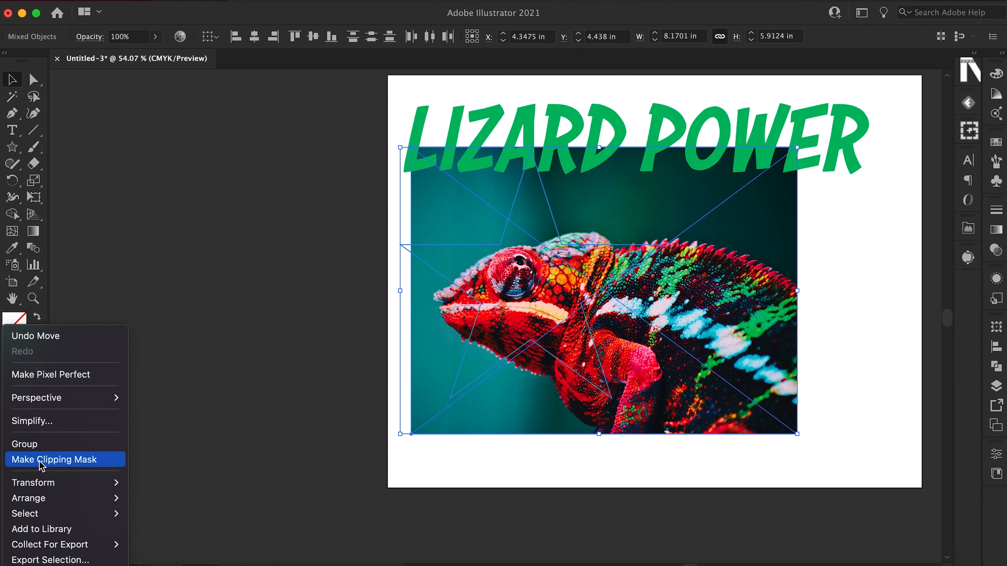
click(75, 460)
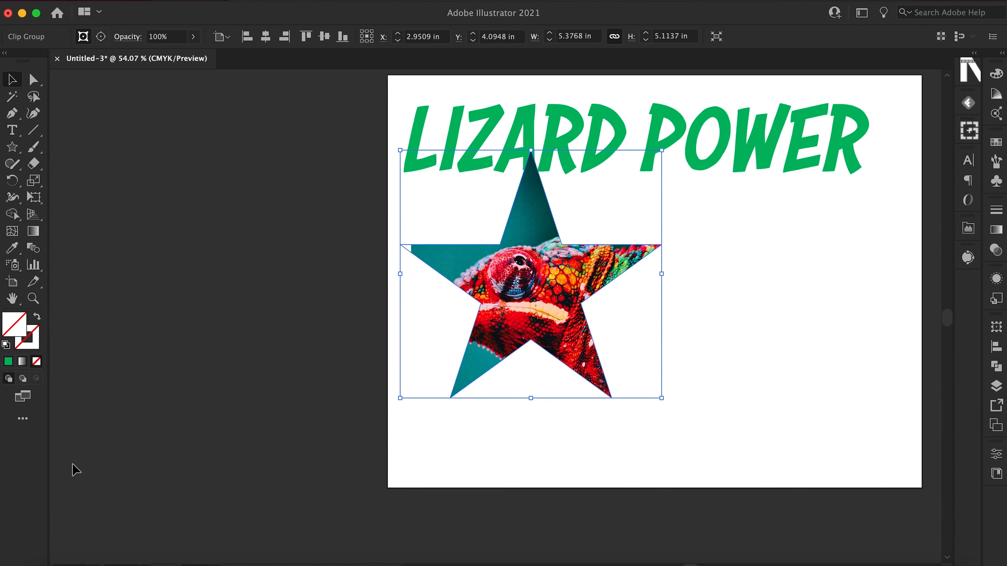
click(182, 464)
scroll(625, 458, right, 2)
scroll(625, 459, up, 2)
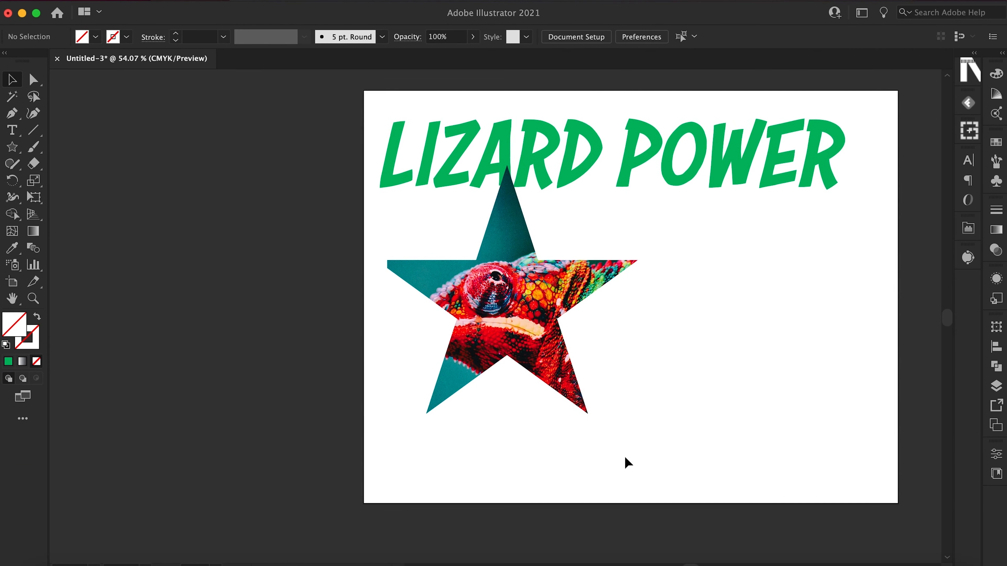
Move the star-shaped clip group closer to the middle of the artboard and deselect it.
scroll(624, 458, up, 5)
scroll(625, 458, up, 2)
scroll(625, 458, up, 2)
drag(403, 356, 502, 375)
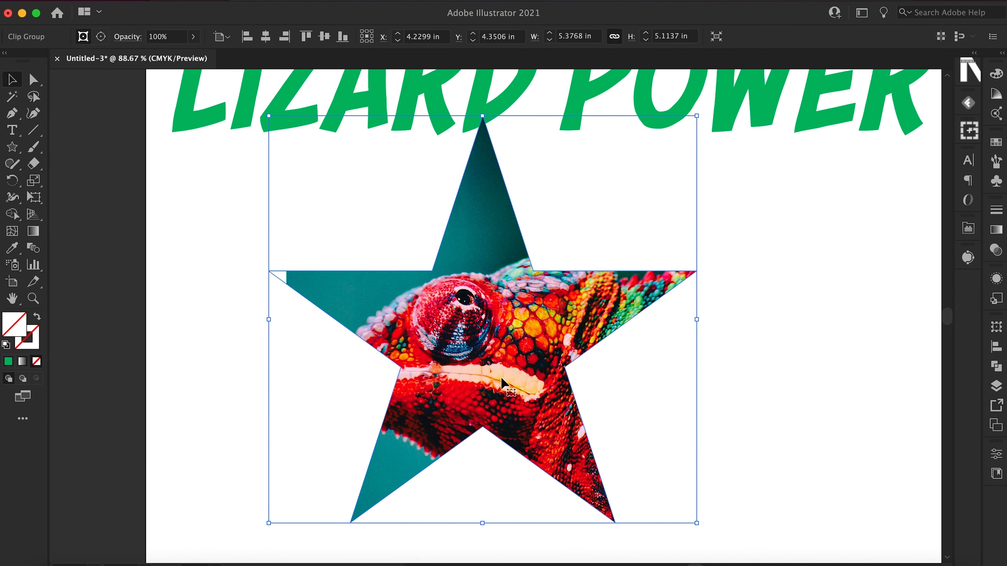
scroll(502, 374, down, 5)
scroll(501, 375, right, 2)
click(500, 375)
scroll(501, 376, up, 3)
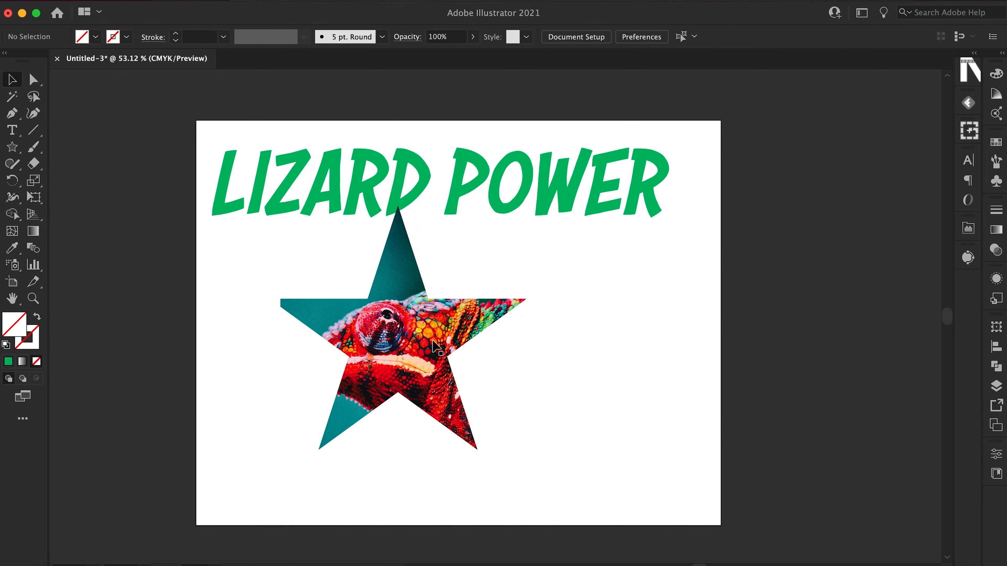
Isolate the clip group and reposition and rotate the chameleon photo clockwise inside the star.
click(411, 359)
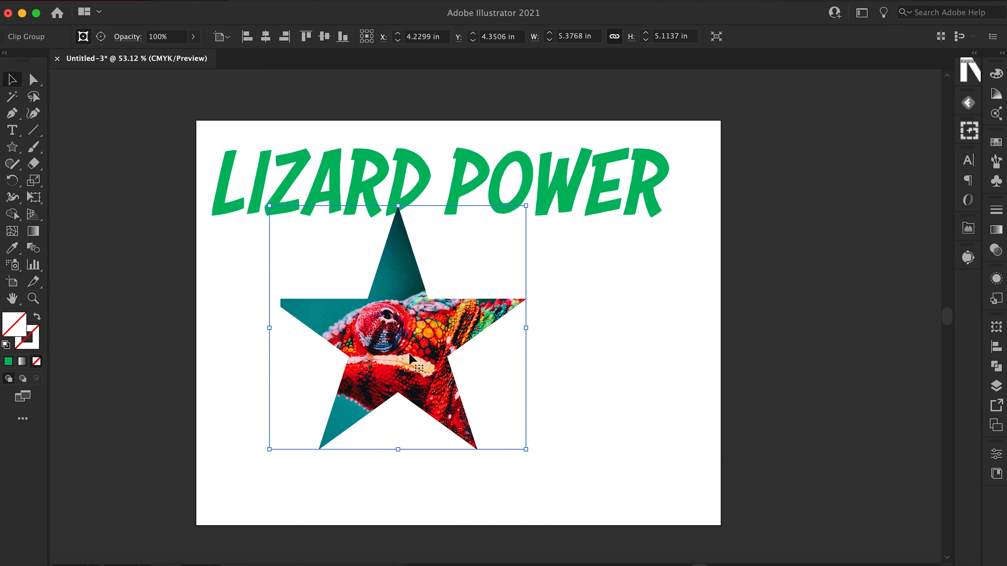
double_click(410, 356)
drag(412, 361, 380, 341)
drag(634, 478, 574, 549)
drag(435, 377, 452, 412)
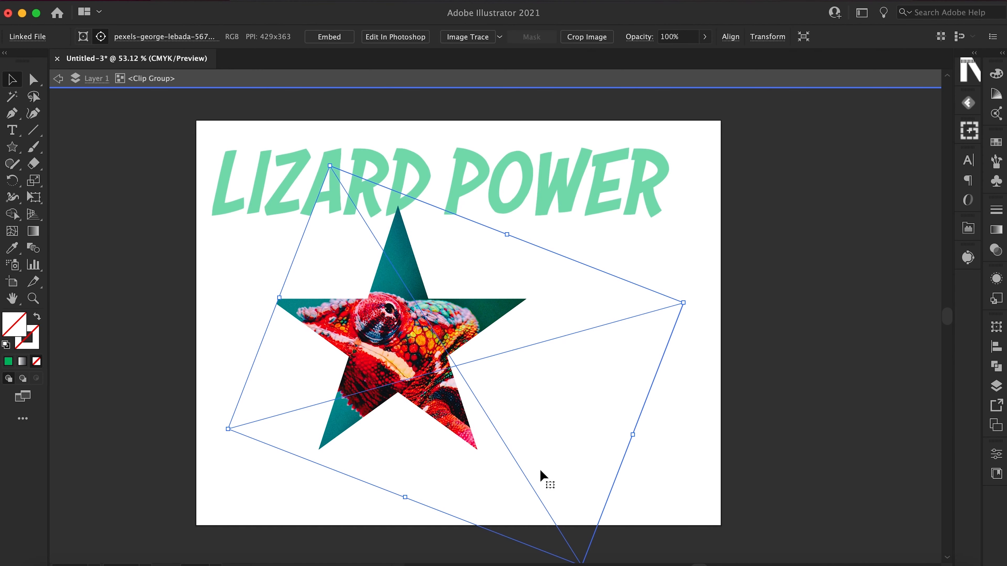
Undo the recent photo and star adjustments and release the star's clipping mask.
key(super+z)
key(super+z)
key(super+z)
key(super+z)
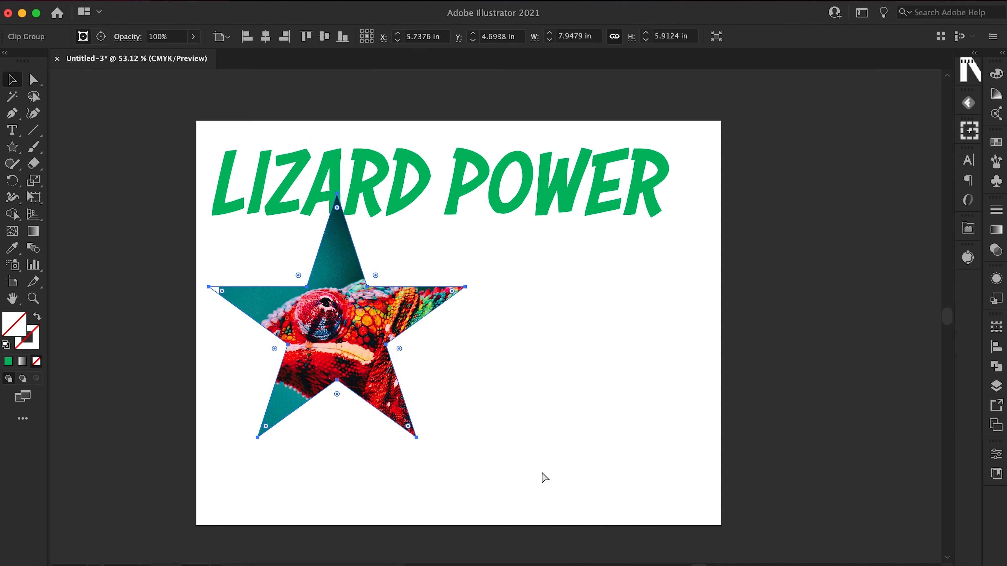
key(alt+super+7)
click(684, 434)
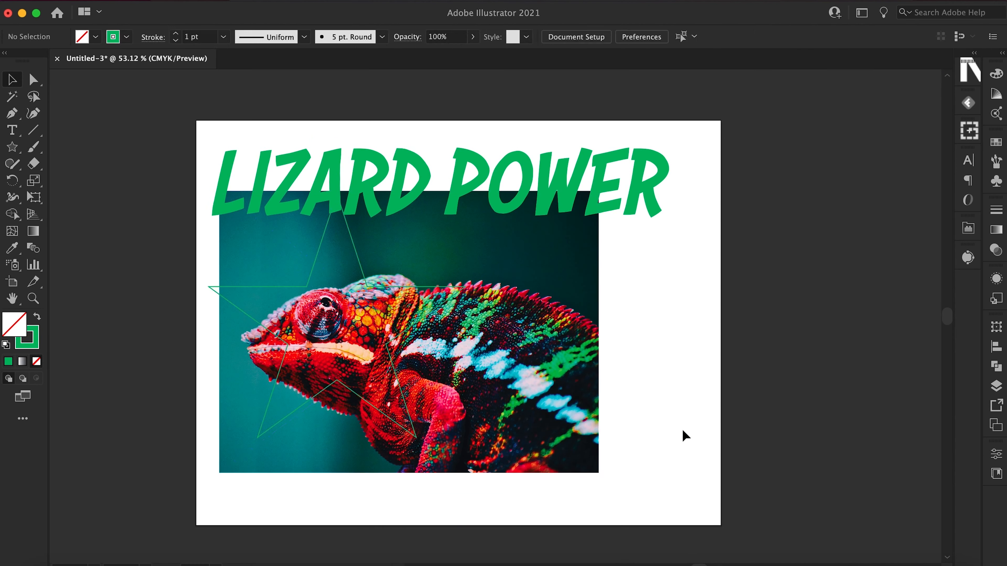
Delete the star outline lying over the chameleon photo.
click(412, 435)
click(413, 436)
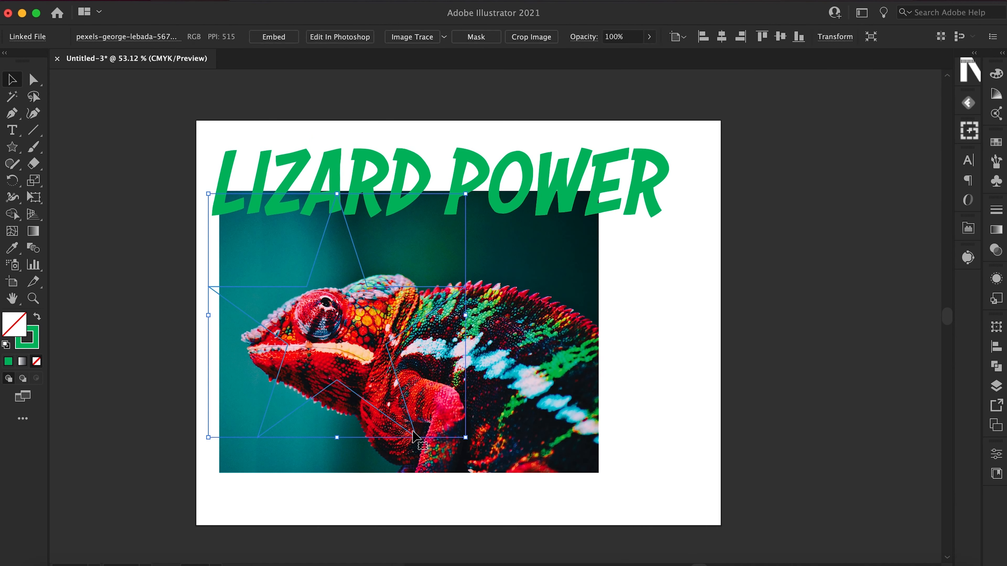
key(Delete)
scroll(405, 449, left, 2)
scroll(405, 449, up, 1)
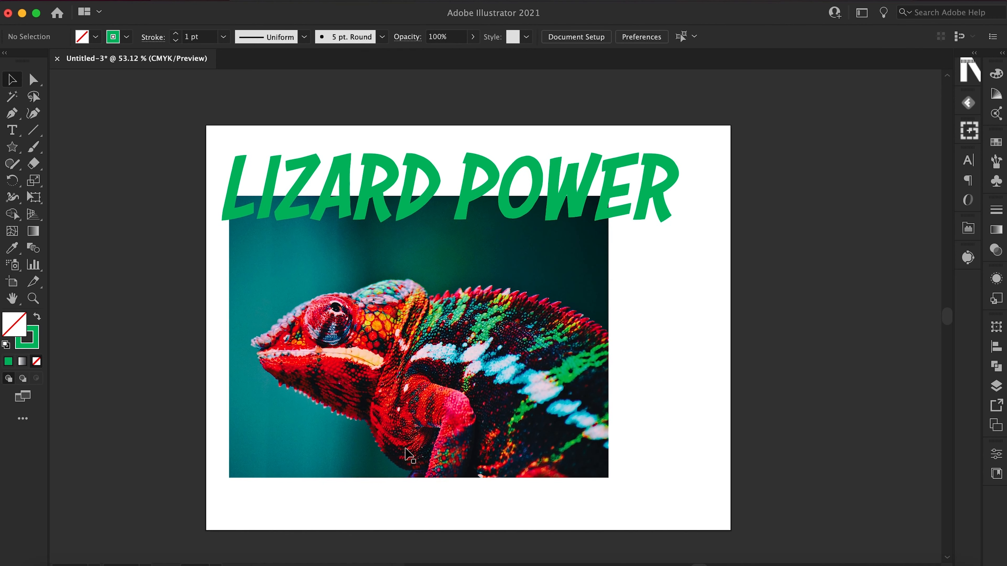
Draw a circle with the Ellipse tool beside the artboard and move it over the chameleon's head.
click(13, 149)
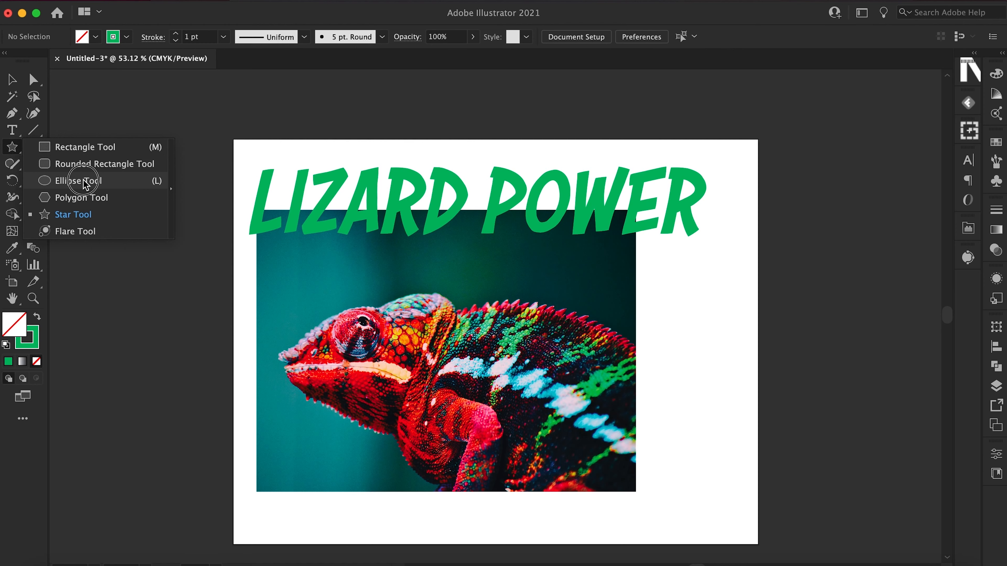
click(82, 180)
drag(165, 309, 265, 421)
click(13, 80)
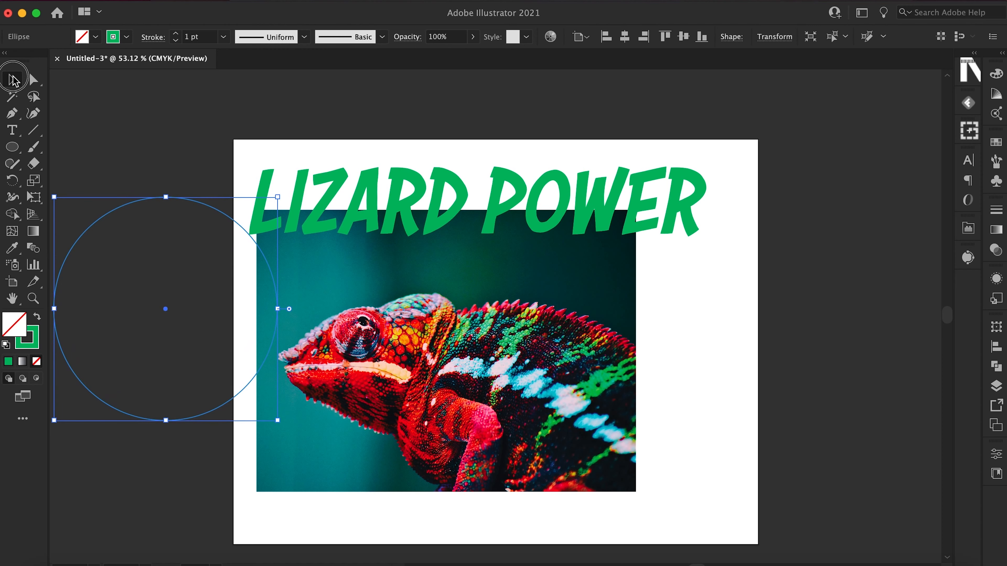
drag(165, 305, 384, 366)
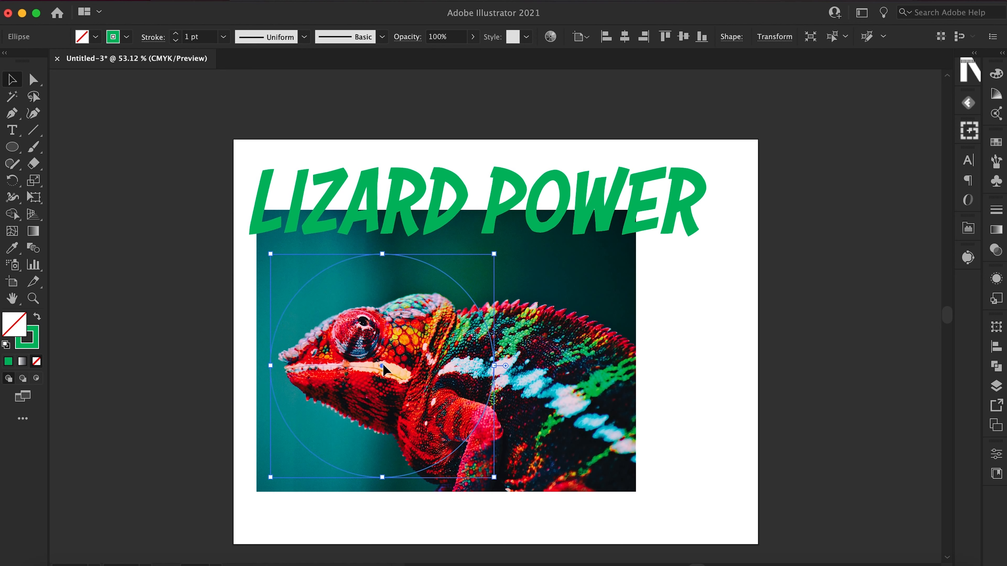
Select the circle and the chameleon photo together, make a clipping mask from them and deselect the result.
click(690, 360)
drag(688, 355, 430, 487)
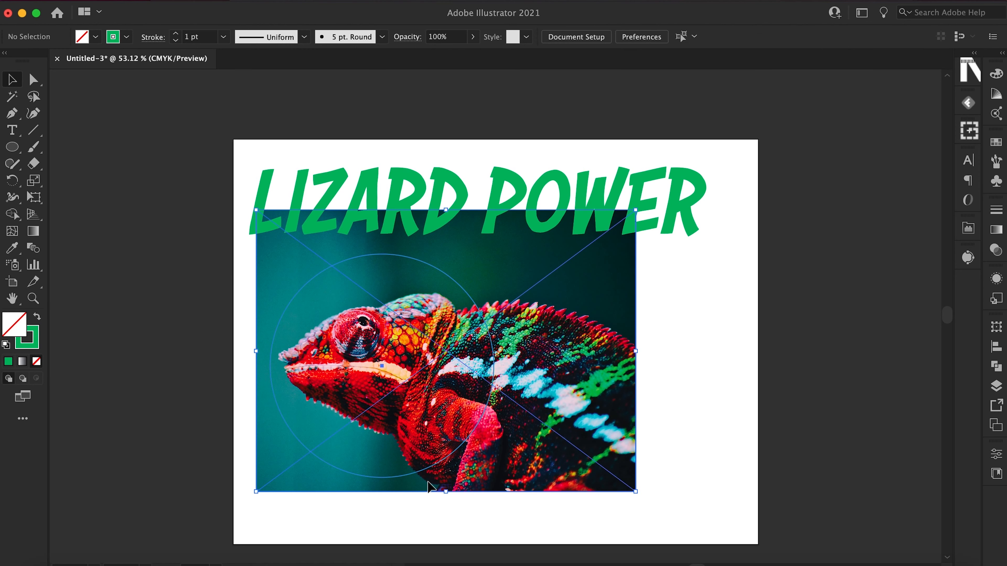
key(super)
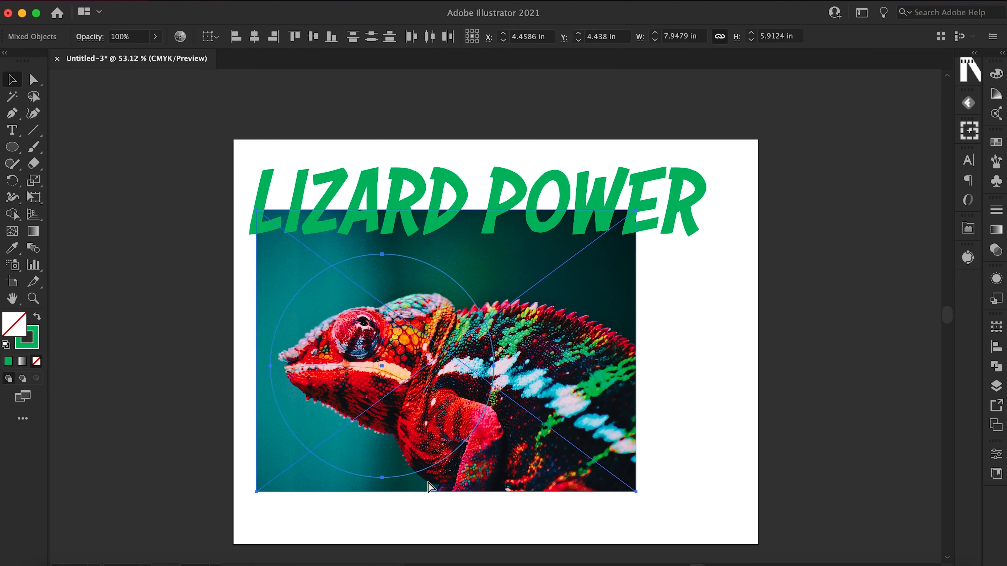
right_click(408, 461)
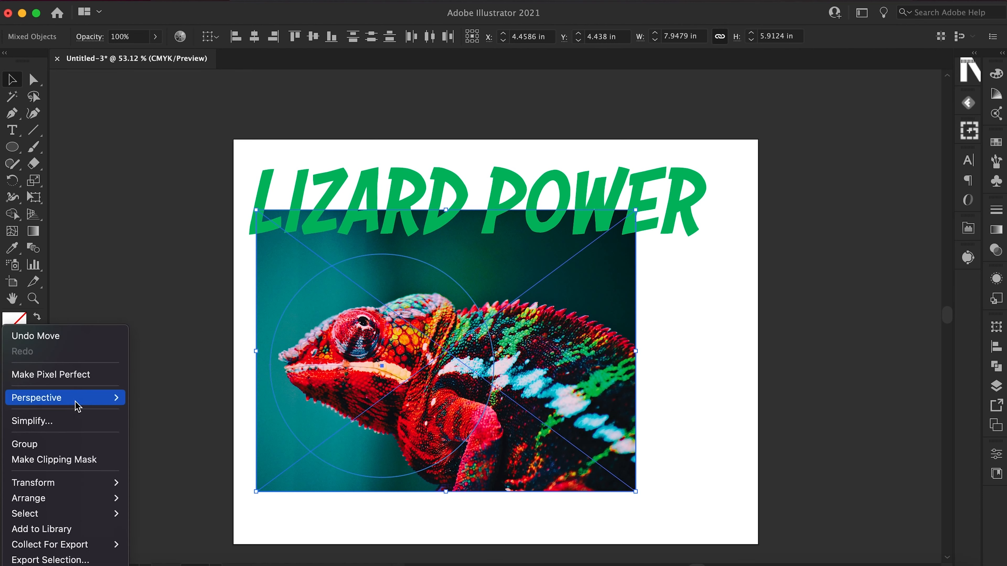
click(78, 460)
click(147, 450)
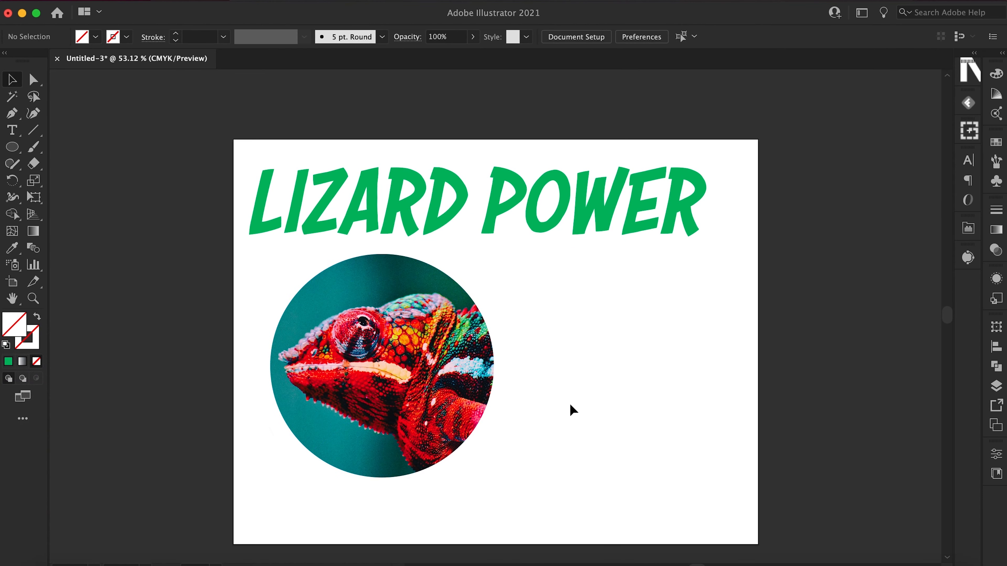
Shift the circular chameleon clip group slightly left so its edge lines up with the title's start, and deselect it.
drag(469, 408, 448, 405)
scroll(448, 404, up, 3)
click(692, 282)
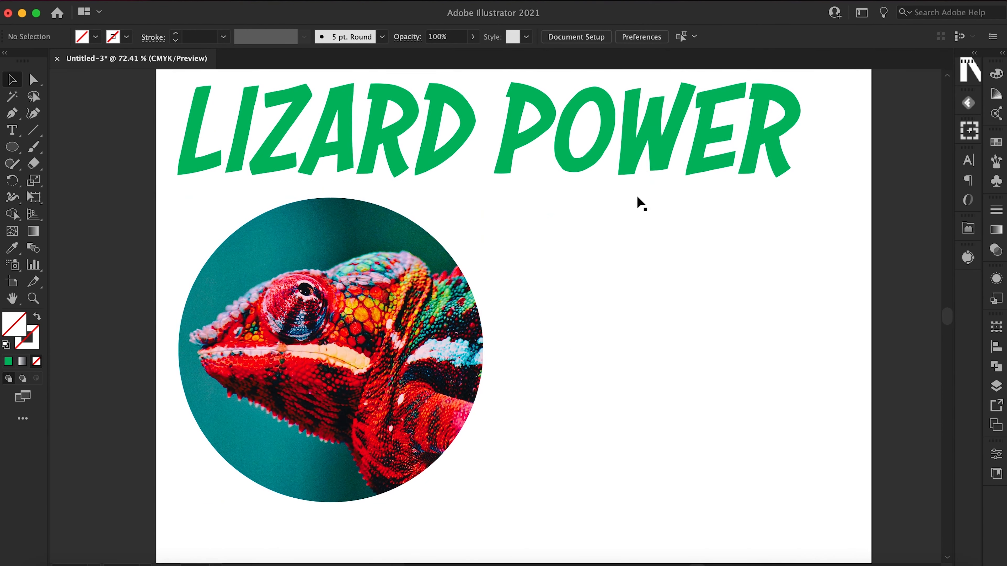
Move the LIZARD POWER title down and replace the space between the words with a line break to stack them.
drag(639, 178, 738, 309)
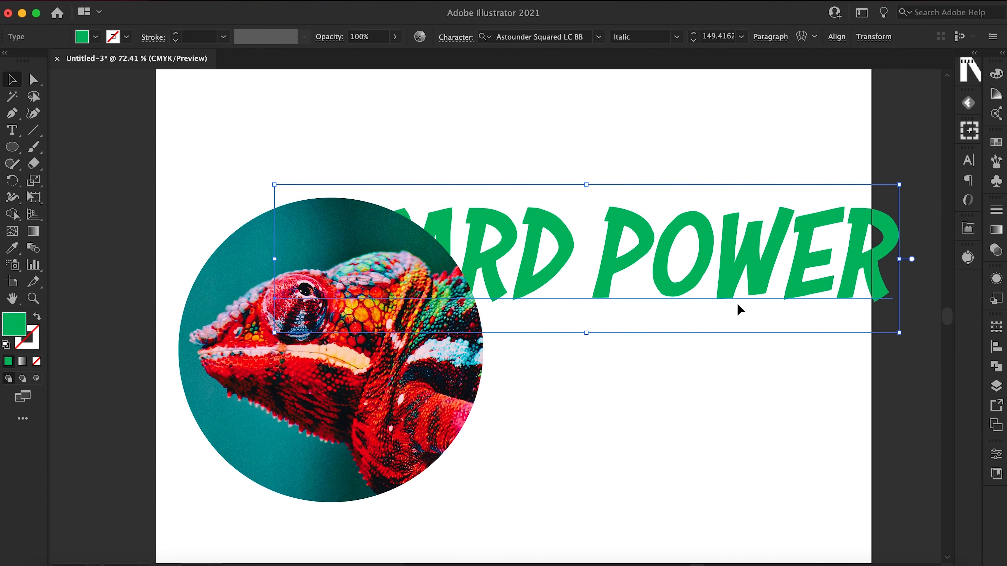
click(13, 133)
click(602, 290)
key(BackSpace)
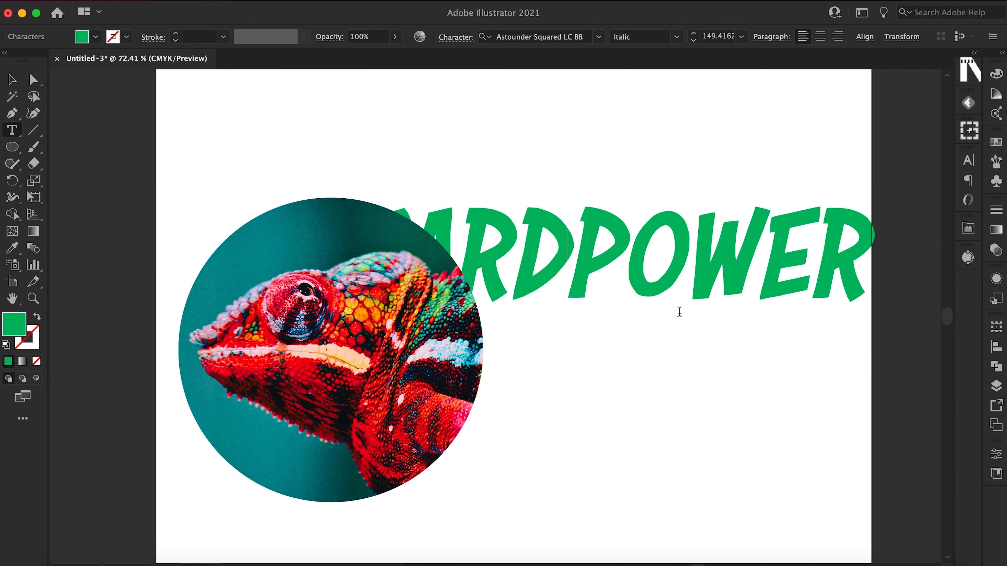
key(Return)
click(17, 84)
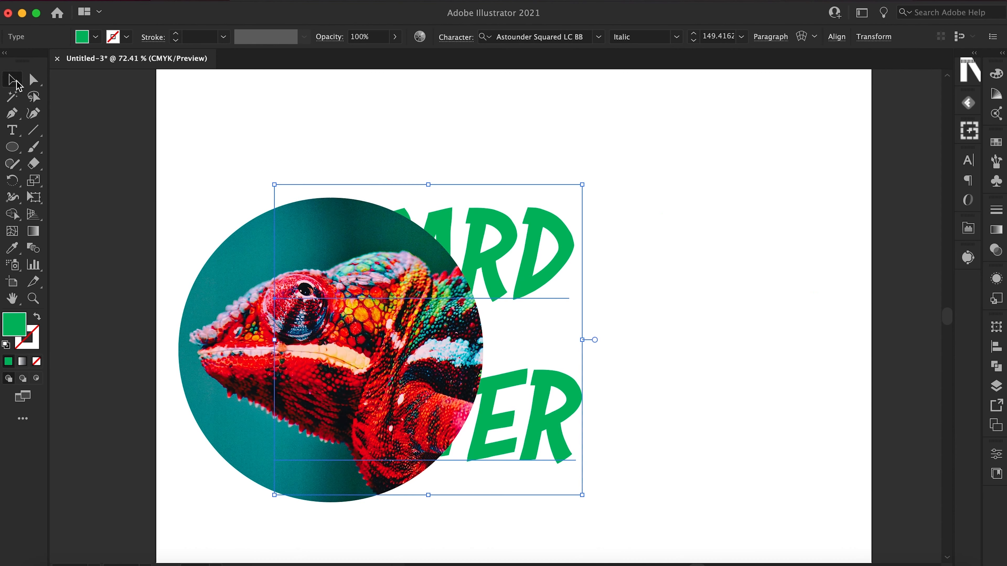
Place the two-line LIZARD POWER title to the right of the circular chameleon image and deselect it.
drag(524, 303, 756, 317)
click(446, 117)
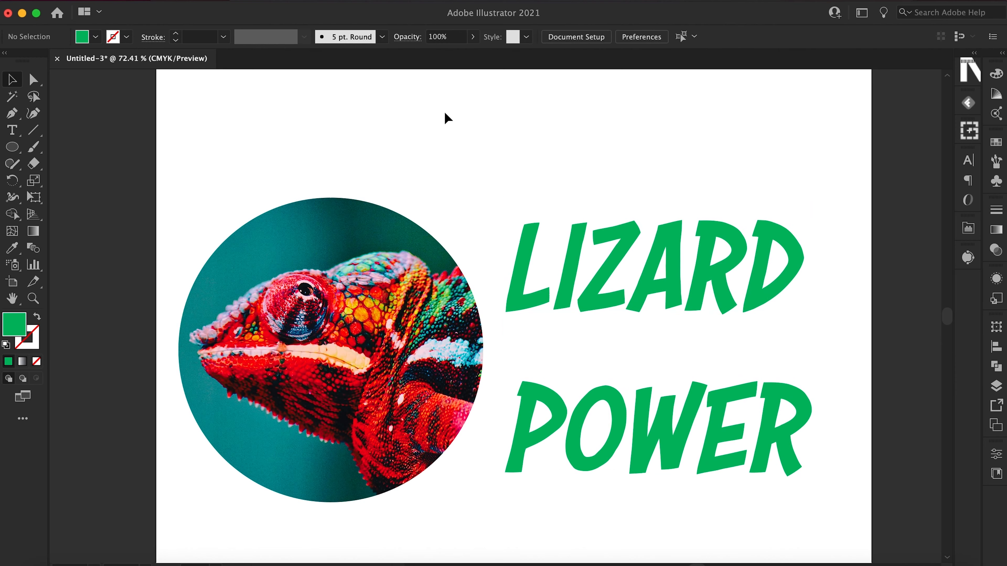
scroll(447, 118, down, 5)
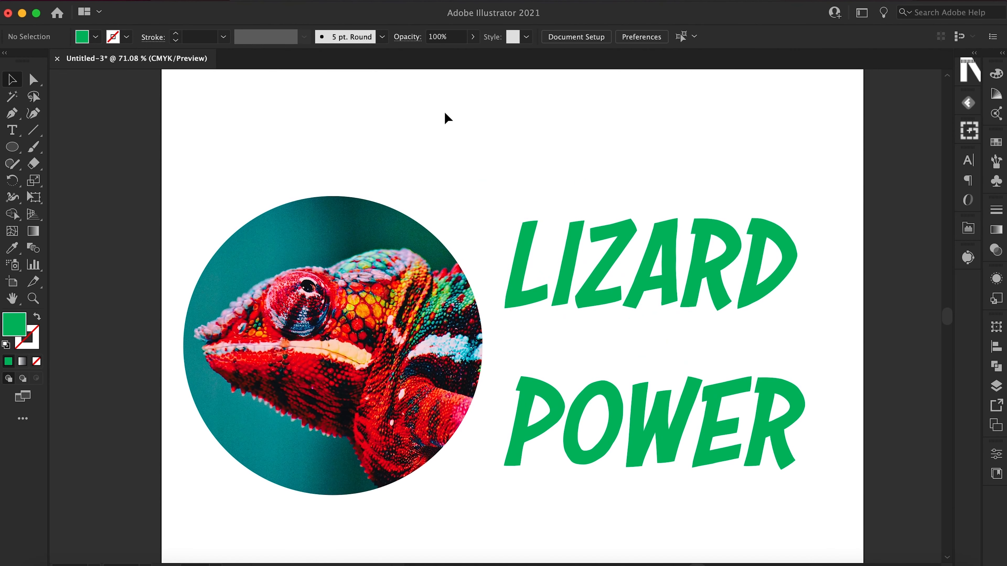
scroll(444, 113, up, 1)
scroll(445, 113, right, 1)
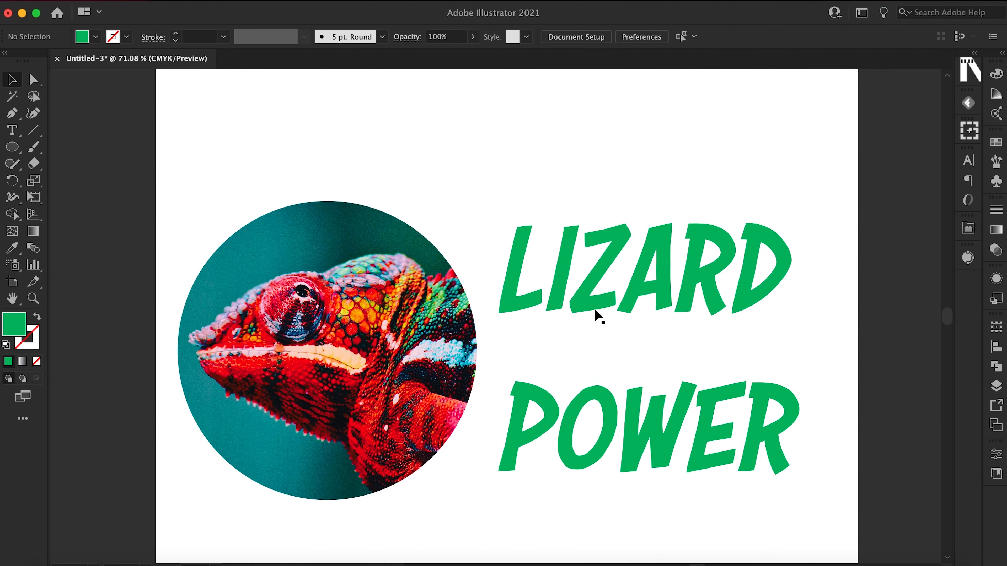